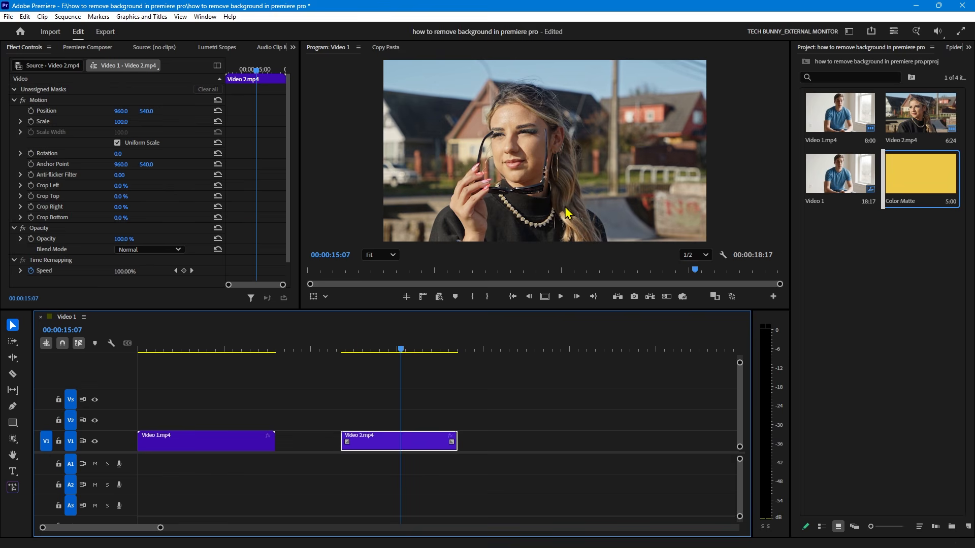
# - Create a sharp object mask around the man in Video 1.mp4 at 00:00:00:25
pyautogui.click(153, 349)
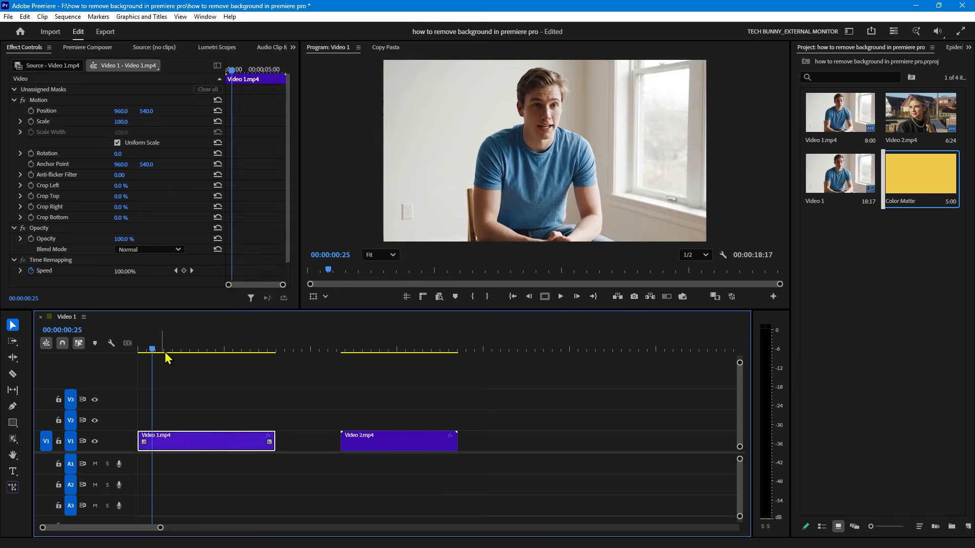
pyautogui.click(222, 396)
pyautogui.press('=')
pyautogui.press('=')
pyautogui.click(264, 441)
pyautogui.press('-')
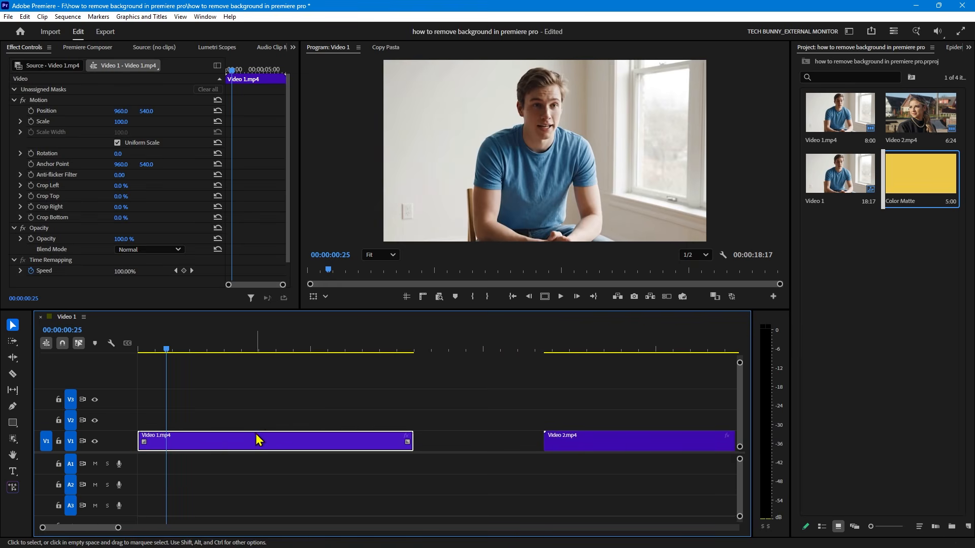
pyautogui.click(15, 444)
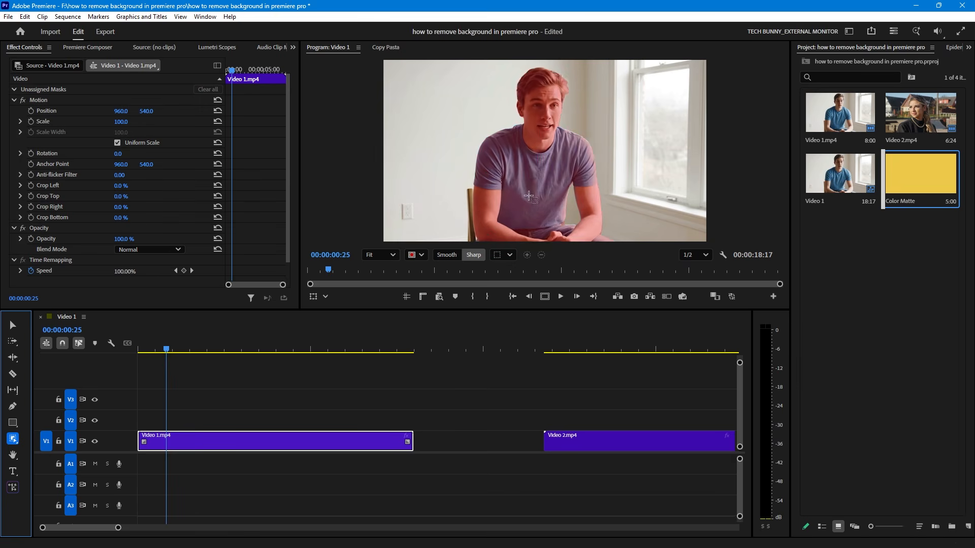
pyautogui.click(545, 164)
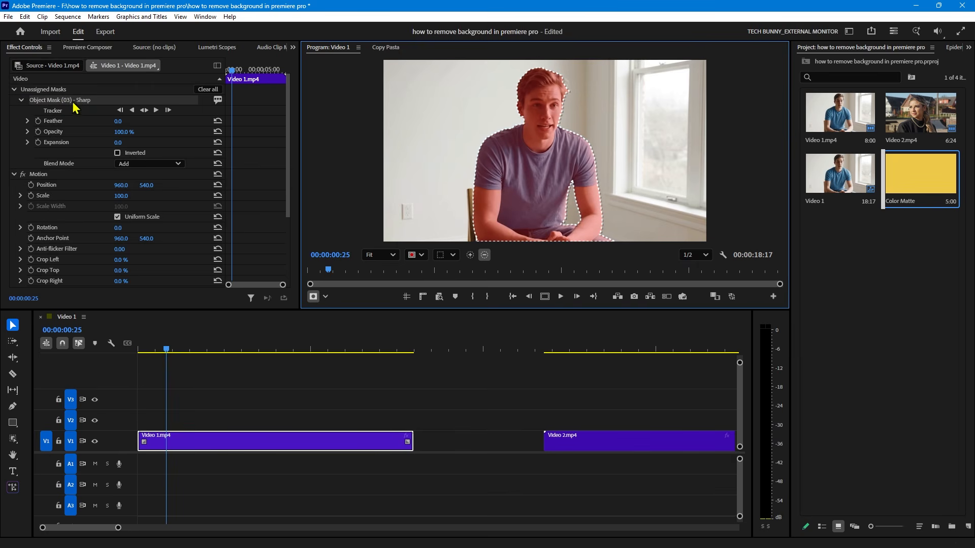
# - Track the man's object mask forward to the end of Video 1.mp4
pyautogui.click(156, 110)
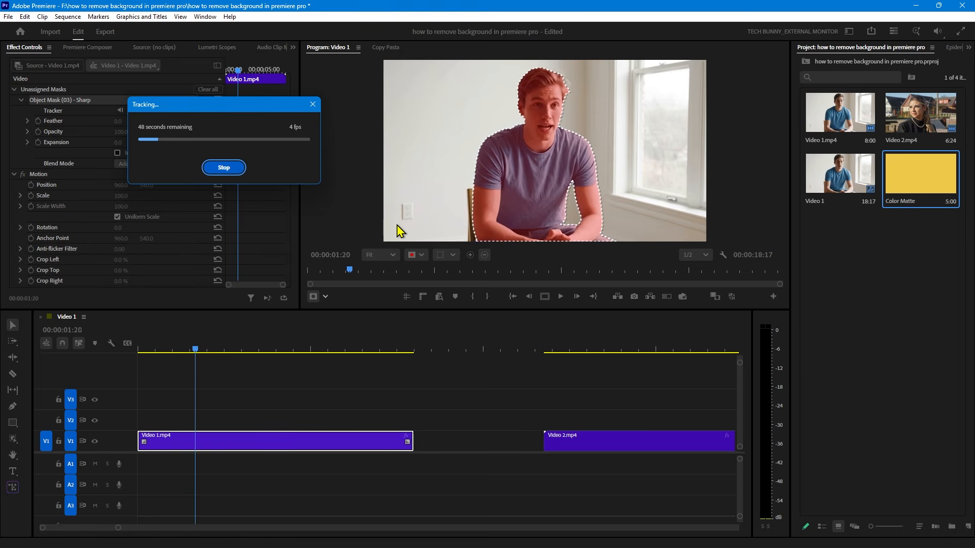
pyautogui.moveTo(202, 105); pyautogui.dragTo(237, 166)
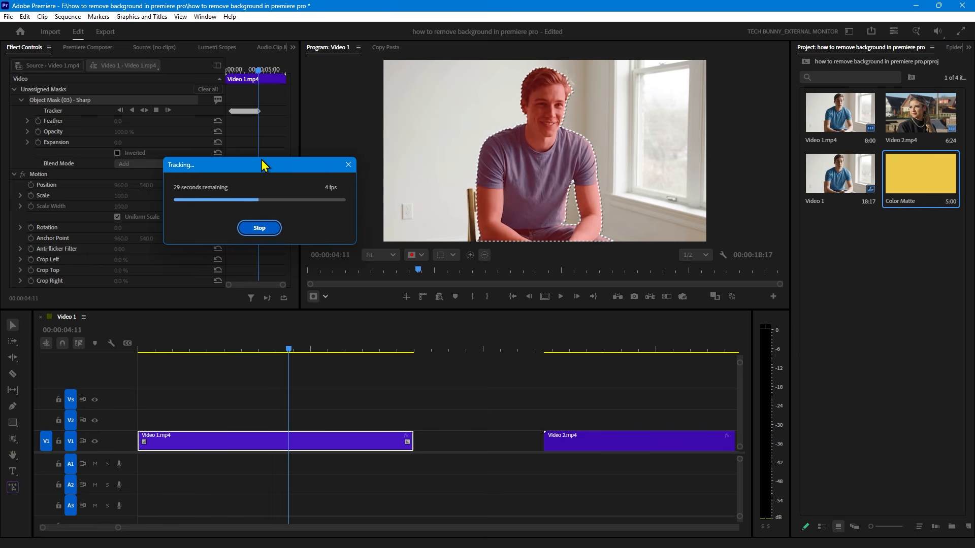
pyautogui.moveTo(254, 166); pyautogui.dragTo(263, 148)
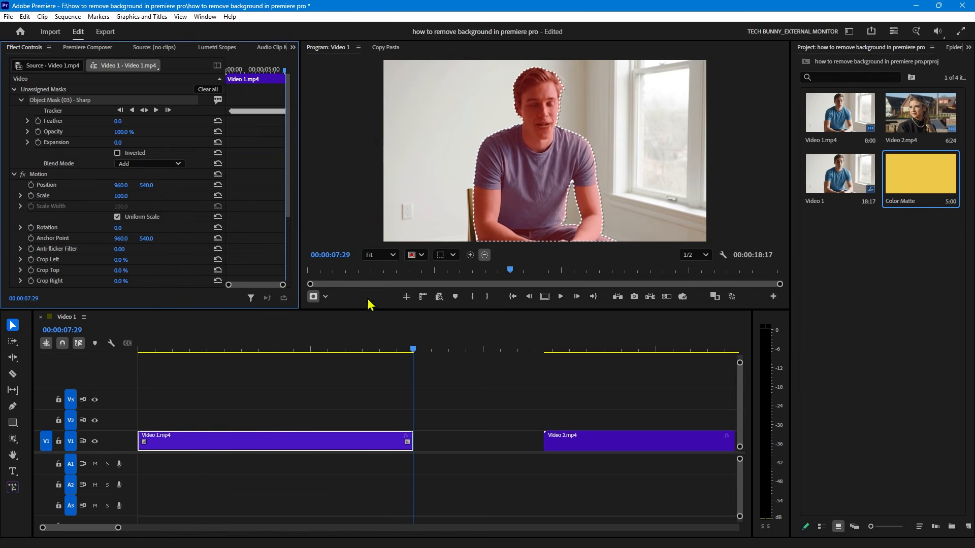
# - Check the mask edge around the man's head at 00:00:00:25 and change the object mask to an opacity mask
pyautogui.moveTo(388, 350); pyautogui.dragTo(169, 356)
pyautogui.scroll(5, 568, 90)
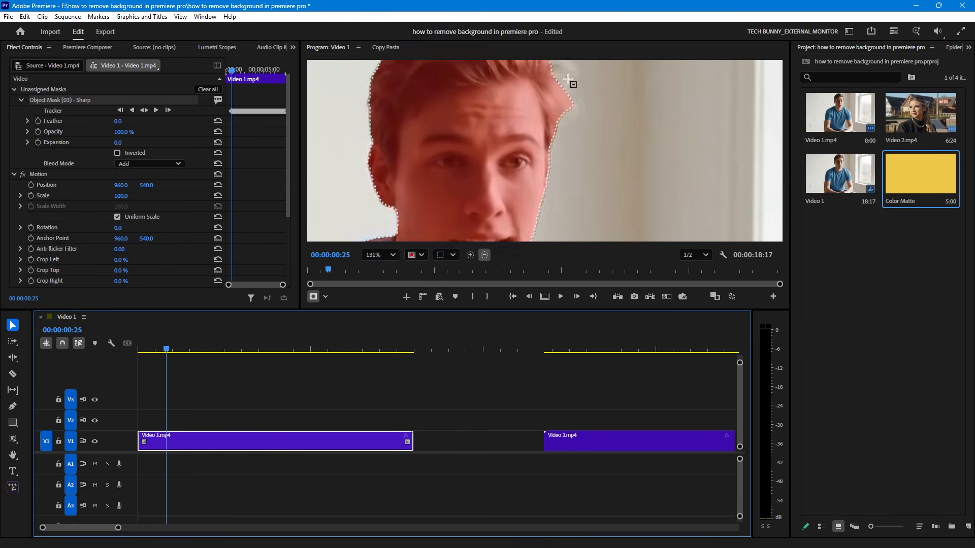
pyautogui.click(378, 255)
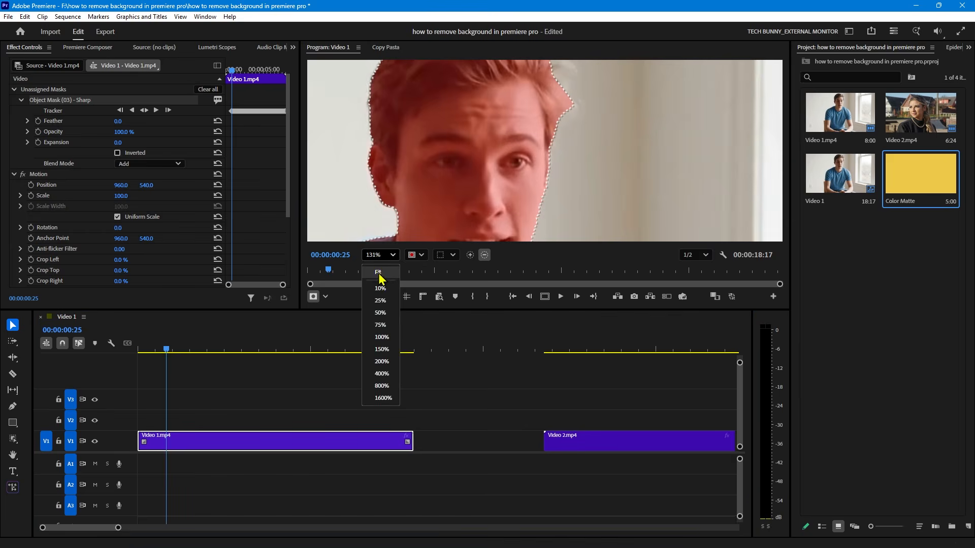
pyautogui.click(378, 272)
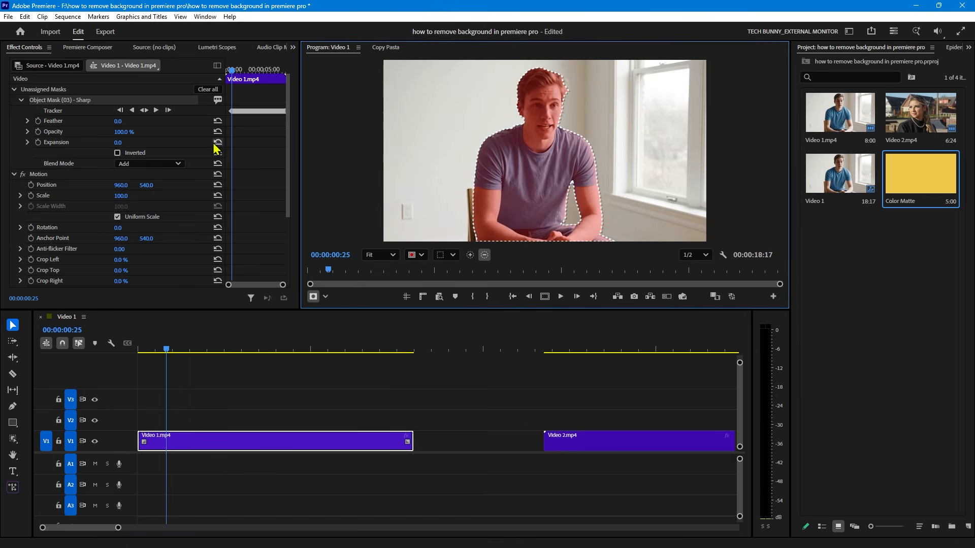
pyautogui.rightClick(95, 99)
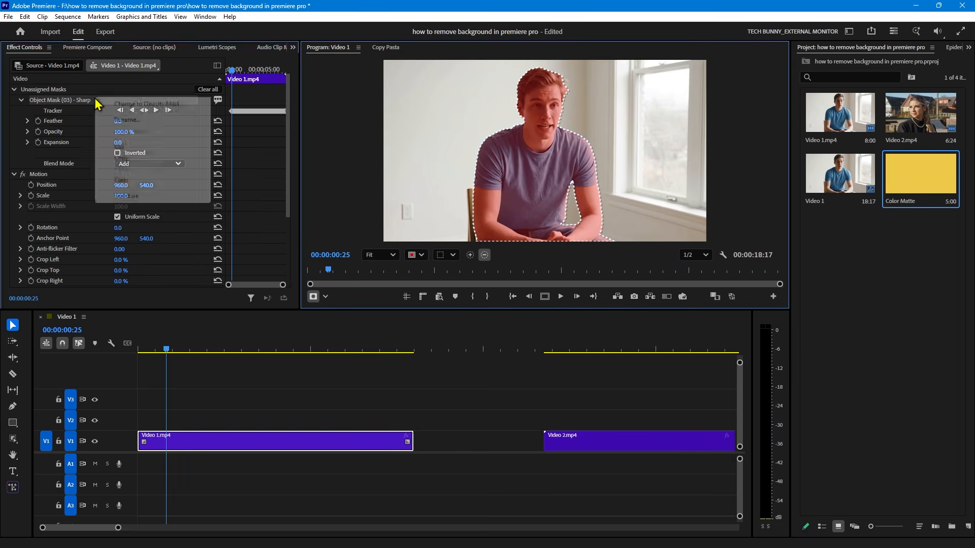
pyautogui.click(154, 104)
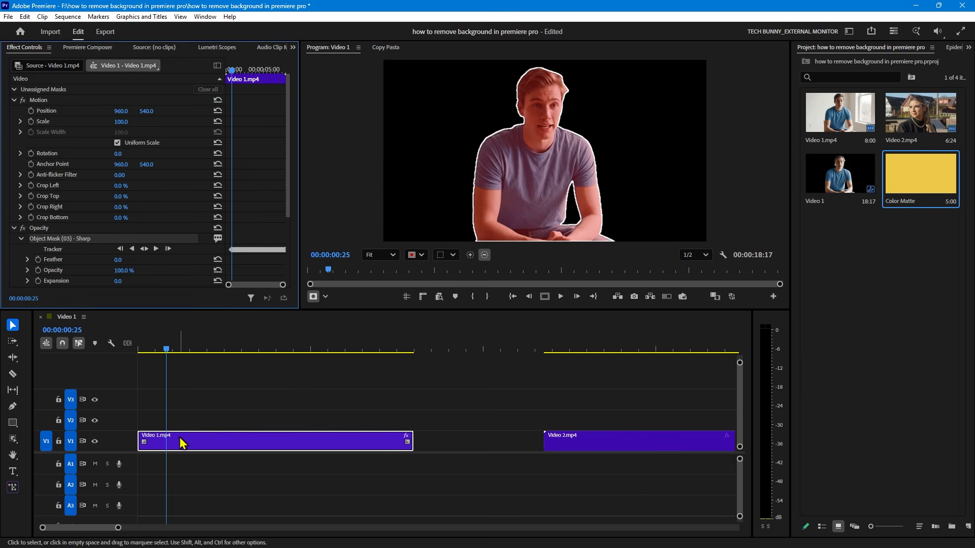
# - Move Video 1.mp4 up to track V2 and place the Color Matte beneath it on V1, extended to the clip's full length
pyautogui.moveTo(181, 443); pyautogui.dragTo(191, 422)
pyautogui.click(163, 363)
pyautogui.moveTo(157, 352); pyautogui.dragTo(212, 351)
pyautogui.moveTo(914, 184); pyautogui.dragTo(138, 441)
pyautogui.moveTo(310, 442); pyautogui.dragTo(412, 441)
# - Play the composite of the man over the matte full screen from the start of the sequence
pyautogui.press('Home')
pyautogui.hotkey('ctrl', '`')
pyautogui.press('space')
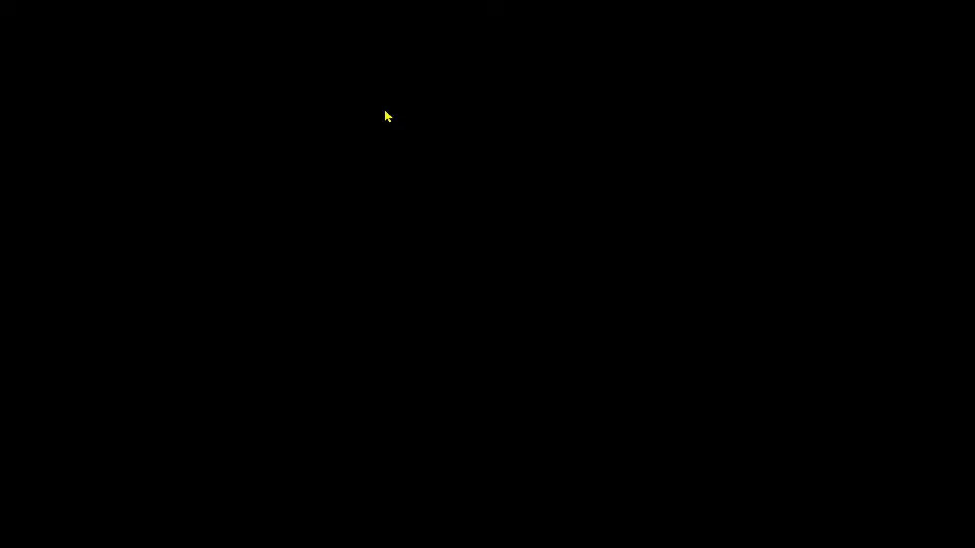
pyautogui.press('Escape')
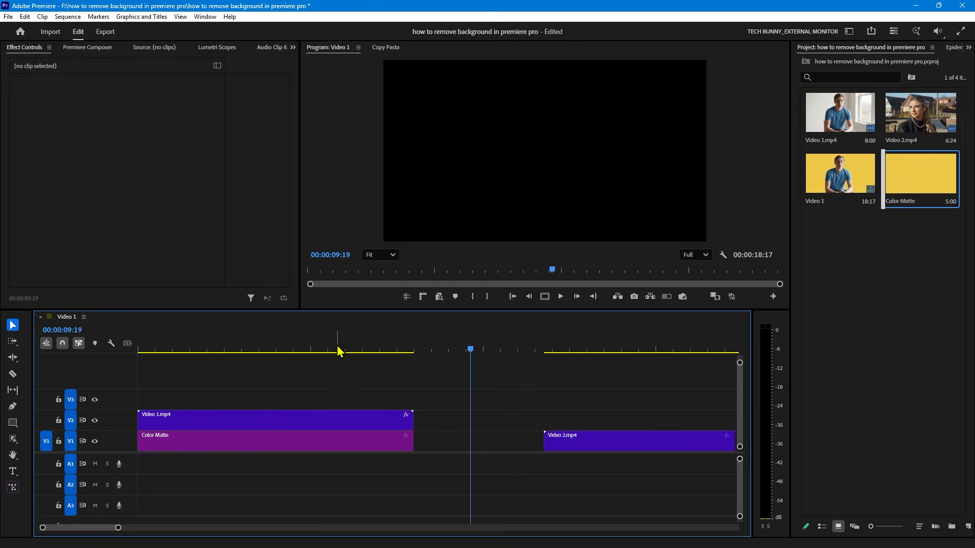
# - Set the feather of the man's opacity mask to 5.0 while checking his edges up close at 00:00:05:21
pyautogui.click(335, 349)
pyautogui.scroll(3, 520, 93)
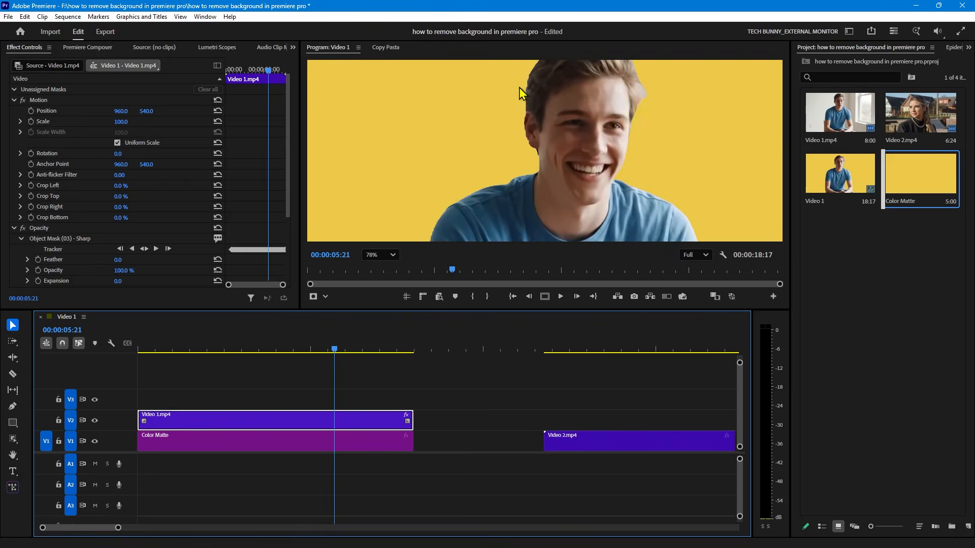
pyautogui.scroll(-1, 120, 272)
pyautogui.moveTo(116, 251); pyautogui.dragTo(122, 250)
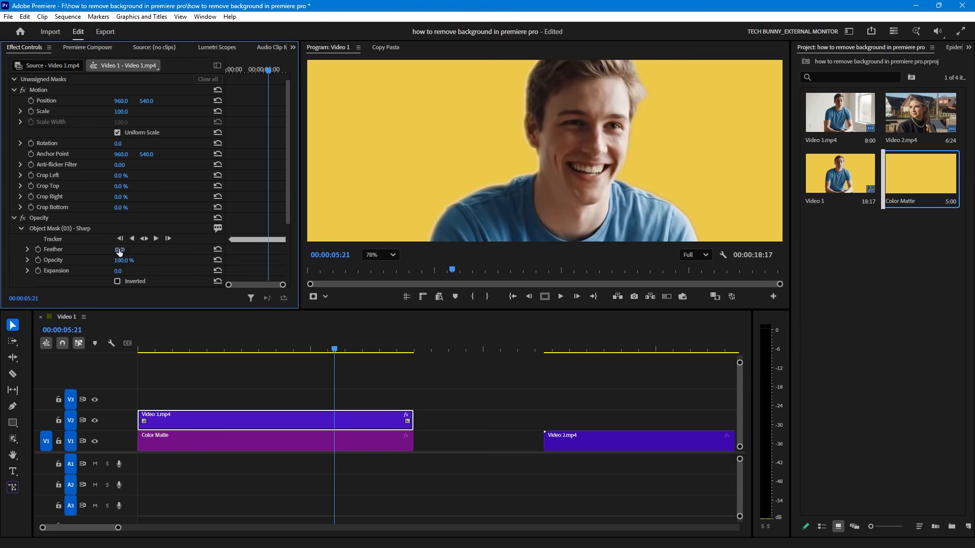
pyautogui.write('5')
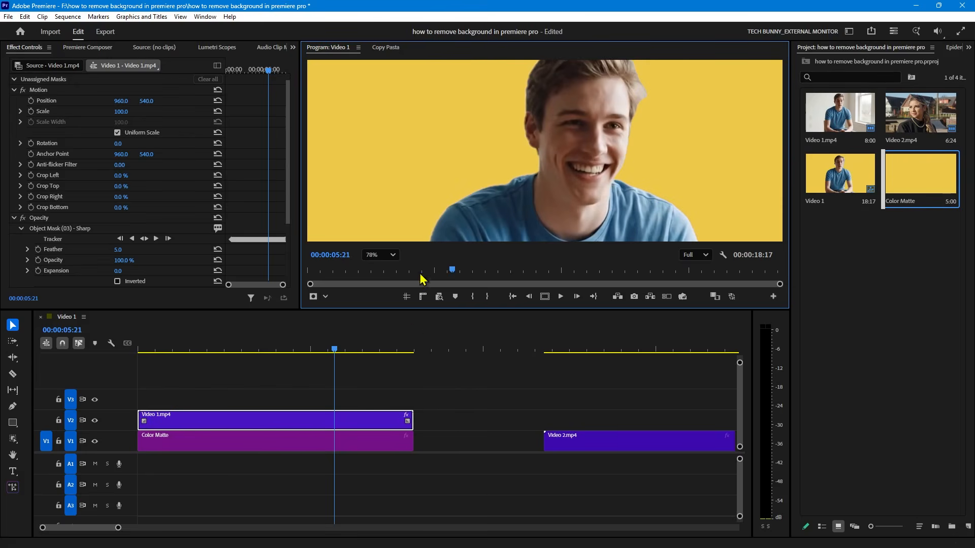
pyautogui.click(373, 255)
pyautogui.click(374, 274)
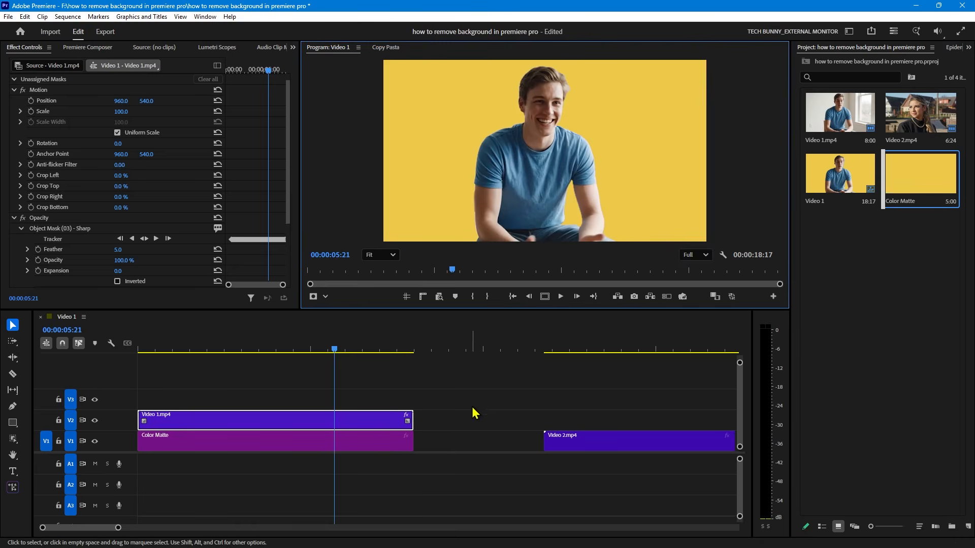
# - Create a sharp object mask around the woman at the first frame of Video 2.mp4 and inspect its edge along her hair
pyautogui.scroll(-4, 473, 410)
pyautogui.click(391, 348)
pyautogui.press('Up')
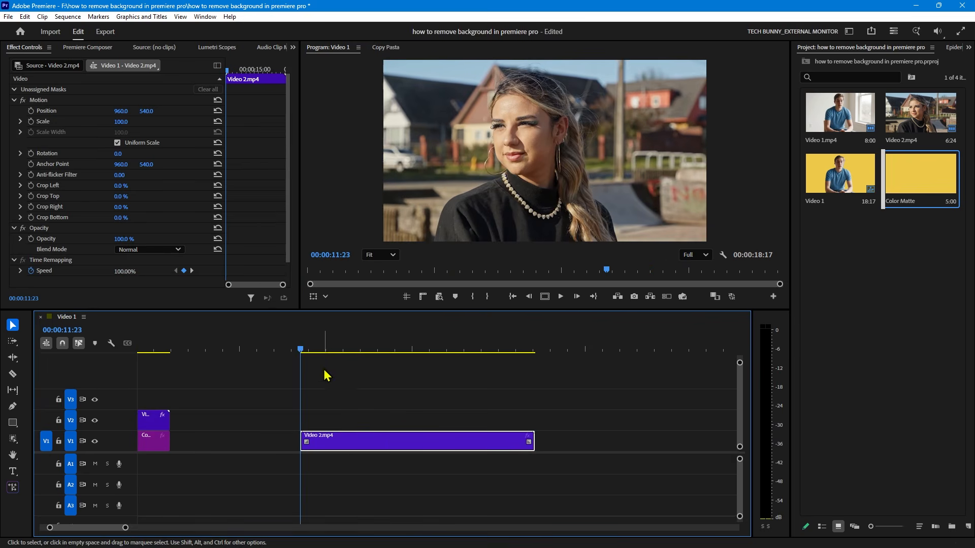
pyautogui.click(15, 442)
pyautogui.click(531, 159)
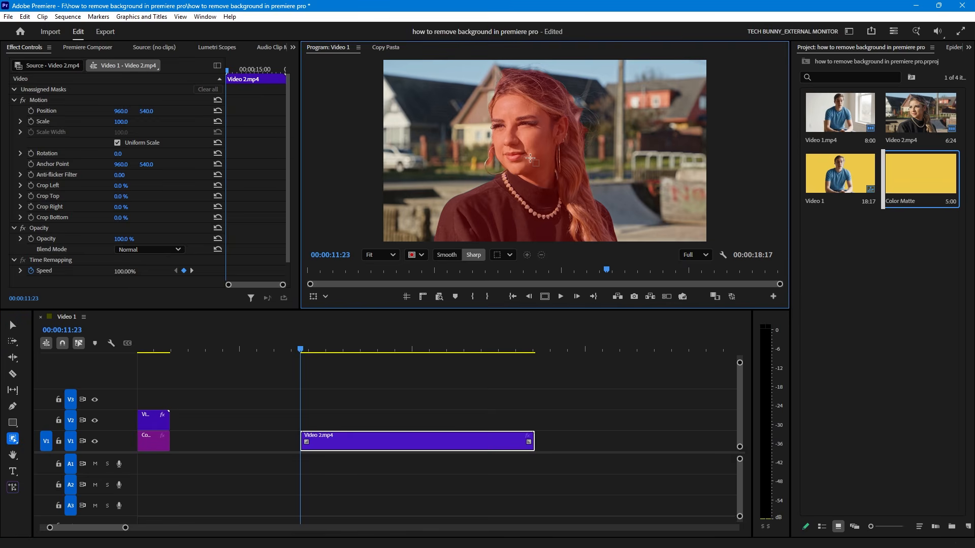
pyautogui.scroll(8, 592, 119)
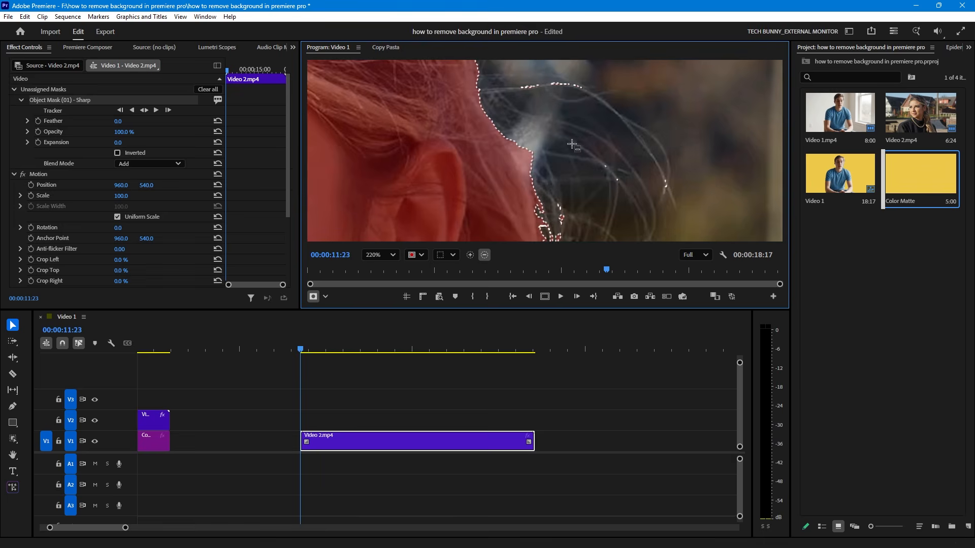
pyautogui.scroll(-10, 573, 146)
pyautogui.click(380, 254)
pyautogui.click(376, 283)
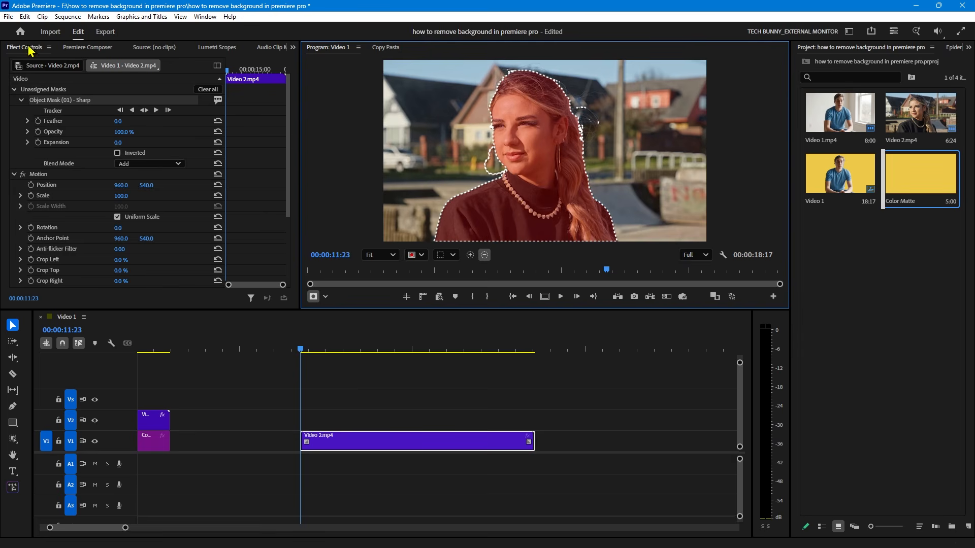
# - Track the woman's object mask forward to the end of Video 2.mp4 and change it to an opacity mask
pyautogui.click(156, 111)
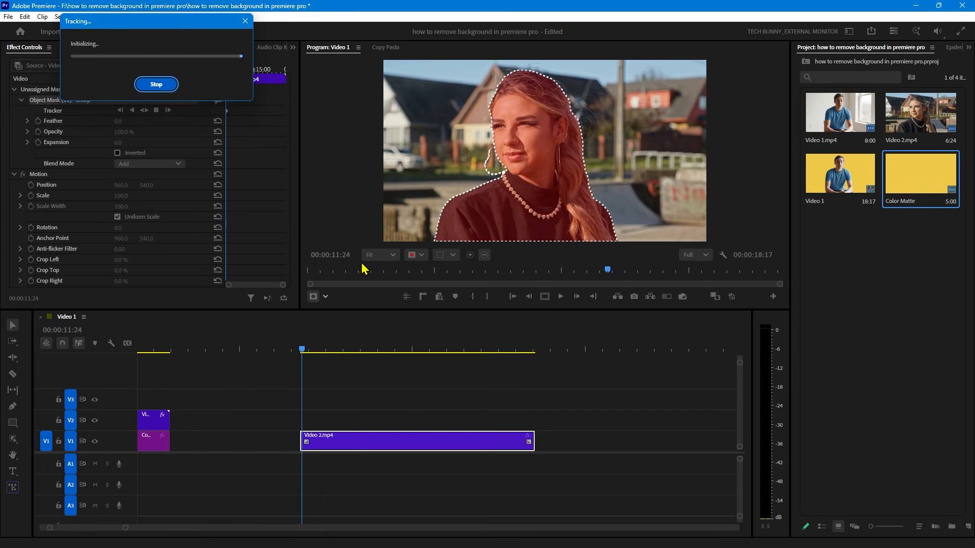
pyautogui.moveTo(156, 23); pyautogui.dragTo(270, 175)
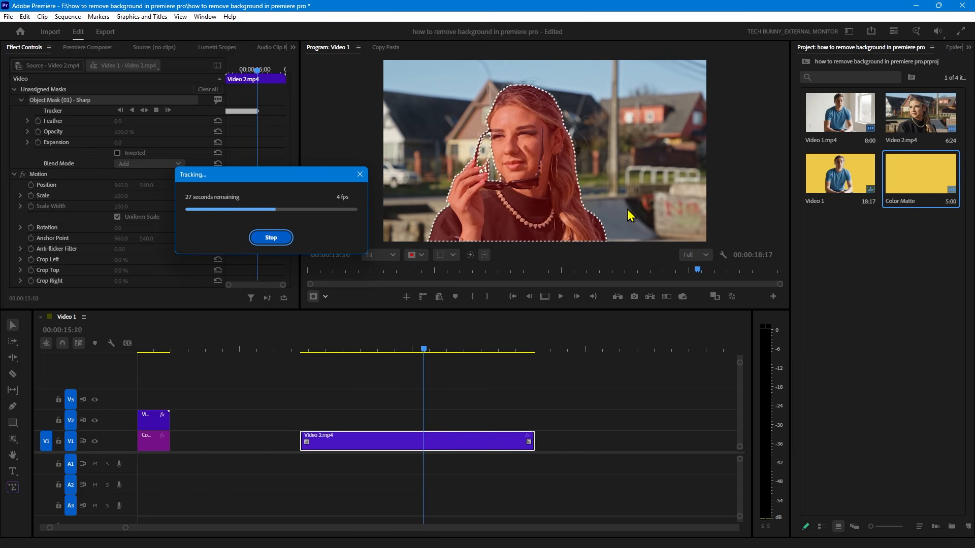
pyautogui.moveTo(260, 180); pyautogui.dragTo(284, 170)
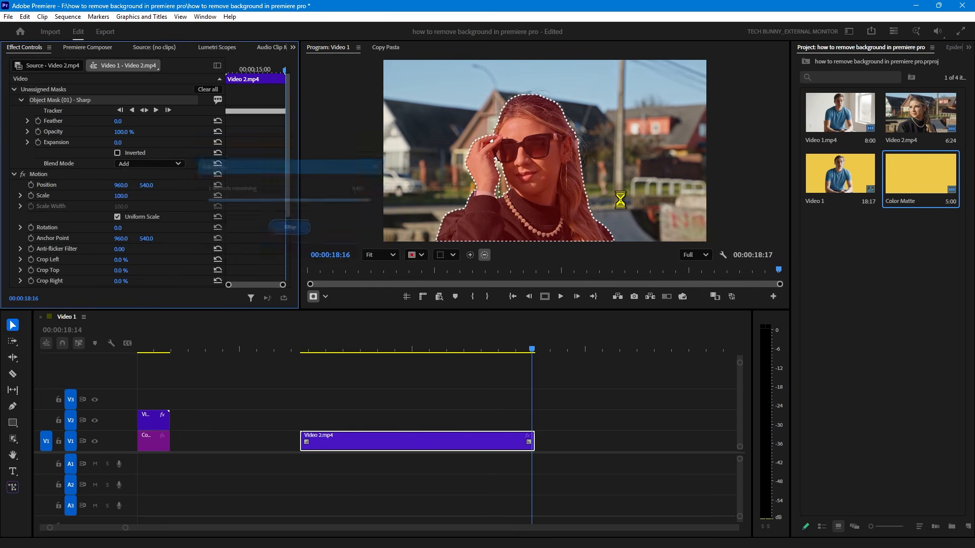
pyautogui.rightClick(96, 101)
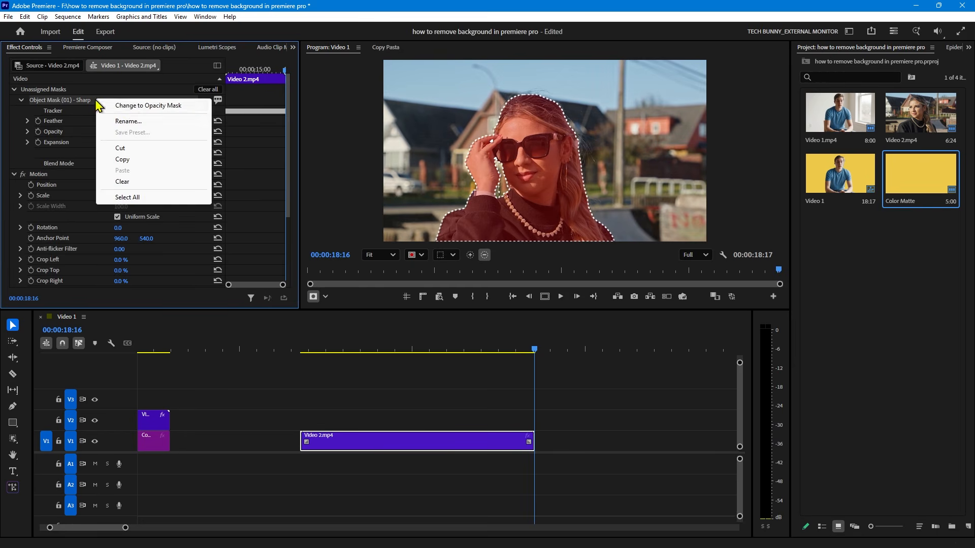
pyautogui.click(150, 107)
# - Move Video 2.mp4 up to track V2 and place the Color Matte beneath it on V1, extended to the clip's full length
pyautogui.click(317, 339)
pyautogui.moveTo(333, 442); pyautogui.dragTo(340, 431)
pyautogui.moveTo(912, 188); pyautogui.dragTo(325, 441)
pyautogui.moveTo(479, 436); pyautogui.dragTo(534, 439)
pyautogui.click(430, 373)
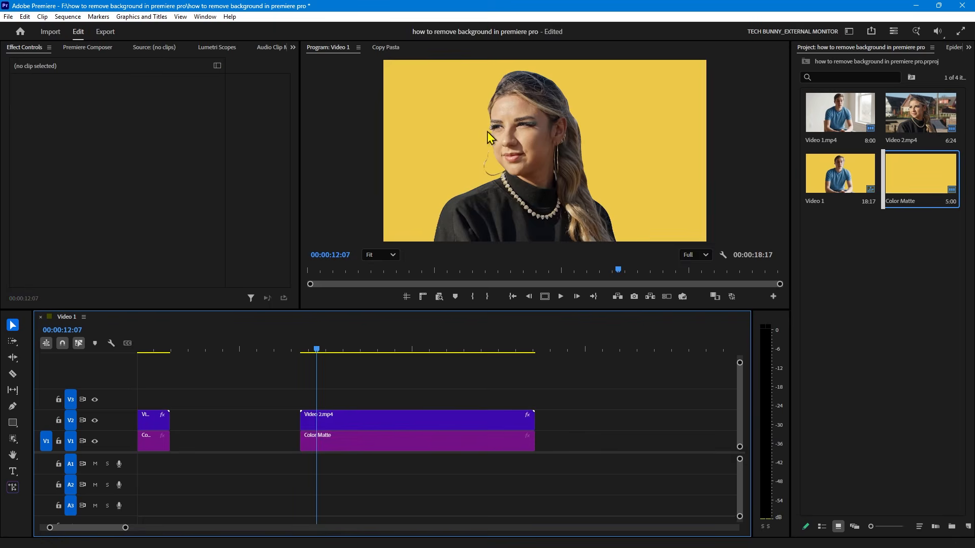
# - Set the feather of the woman's opacity mask to 5 while checking the edges around her earring up close
pyautogui.scroll(5, 488, 137)
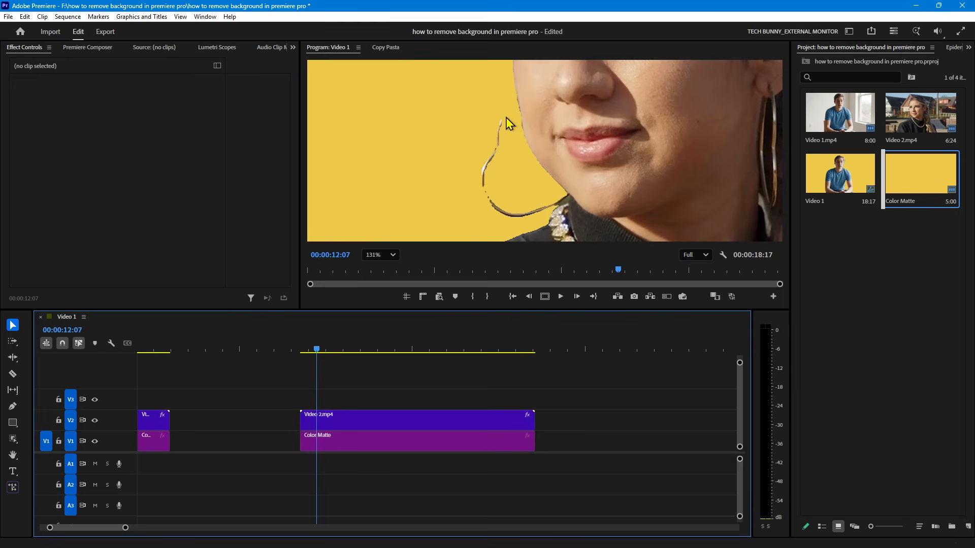
pyautogui.click(334, 415)
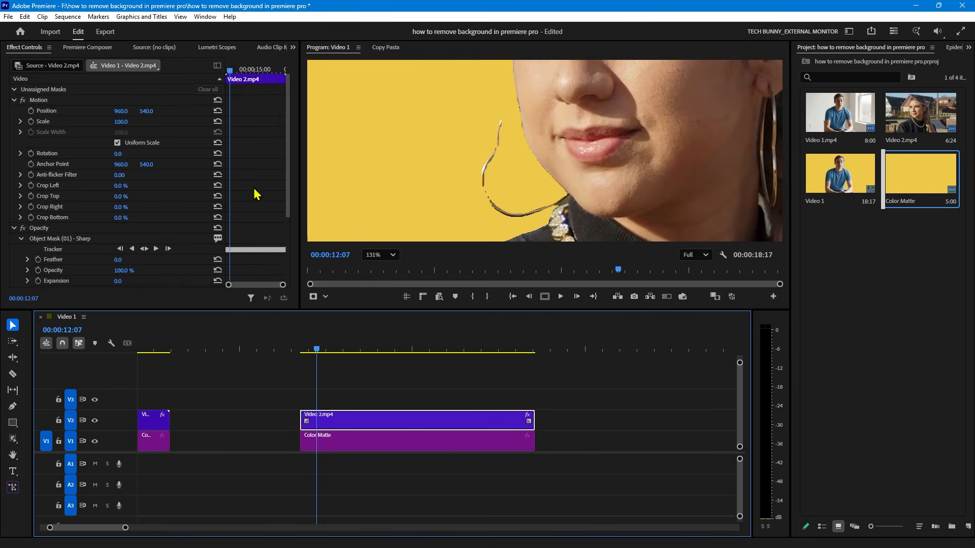
pyautogui.scroll(-2, 269, 213)
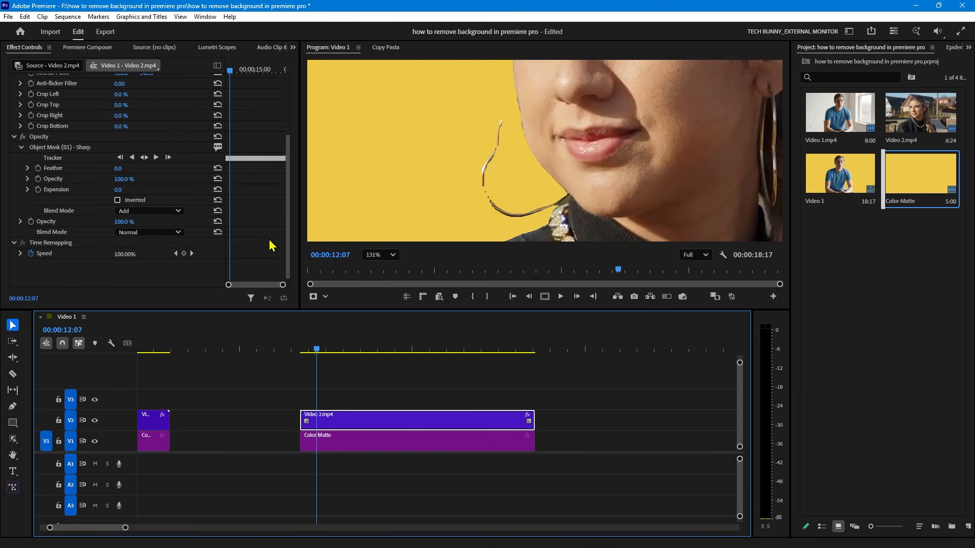
pyautogui.click(120, 169)
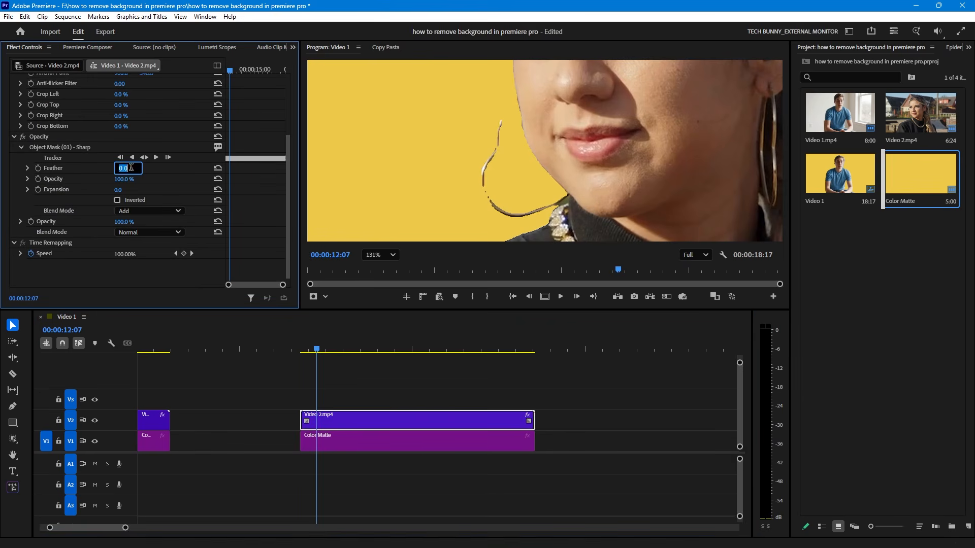
pyautogui.write('5')
pyautogui.press('Return')
pyautogui.click(378, 255)
pyautogui.click(381, 279)
# - Play the woman's composite full screen, and scrub back to review the man's composite in Video 1.mp4
pyautogui.click(395, 391)
pyautogui.press('space')
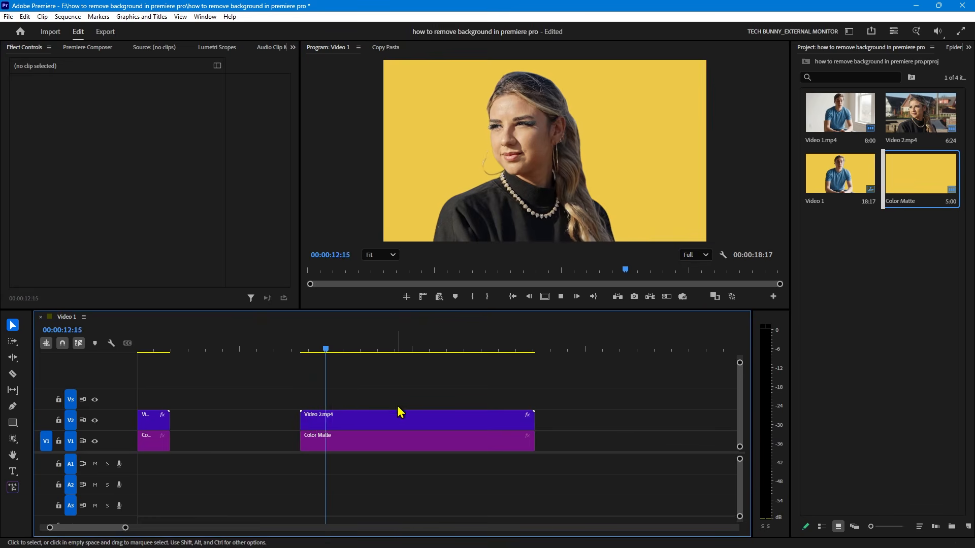
pyautogui.hotkey('ctrl', '`')
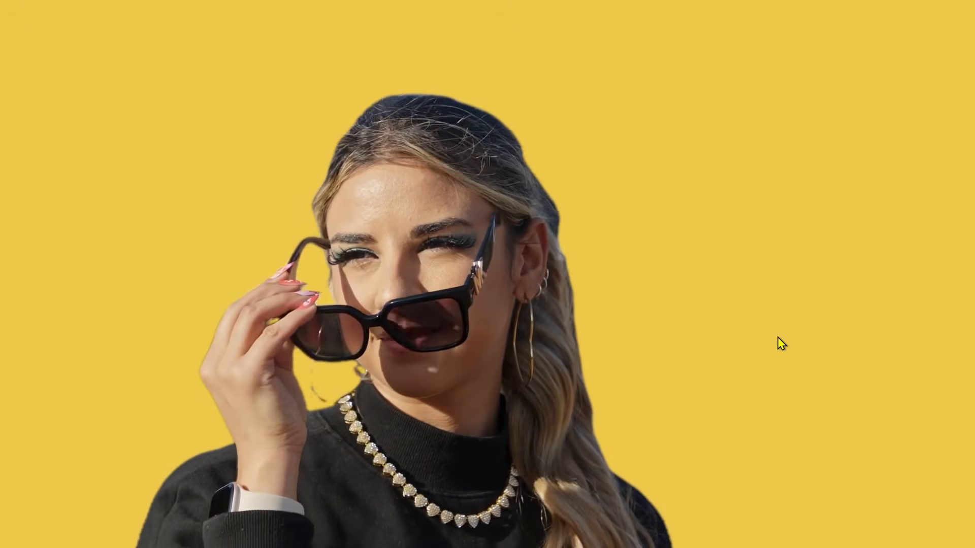
pyautogui.hotkey('ctrl', '`')
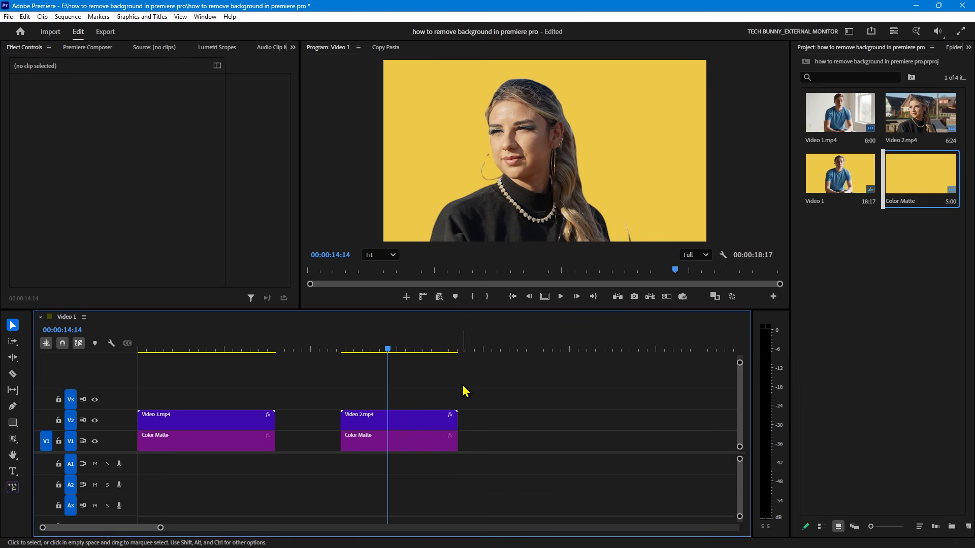
pyautogui.moveTo(218, 346); pyautogui.dragTo(201, 355)
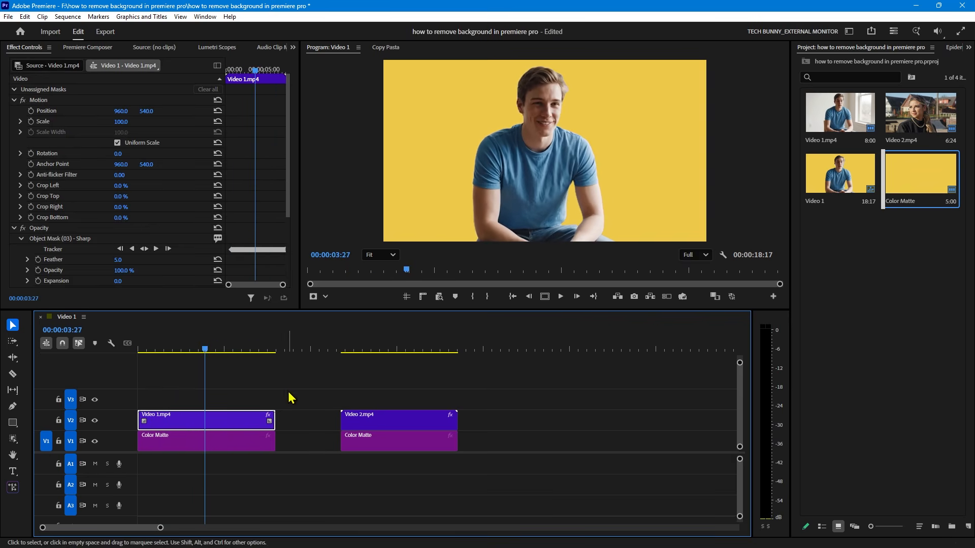